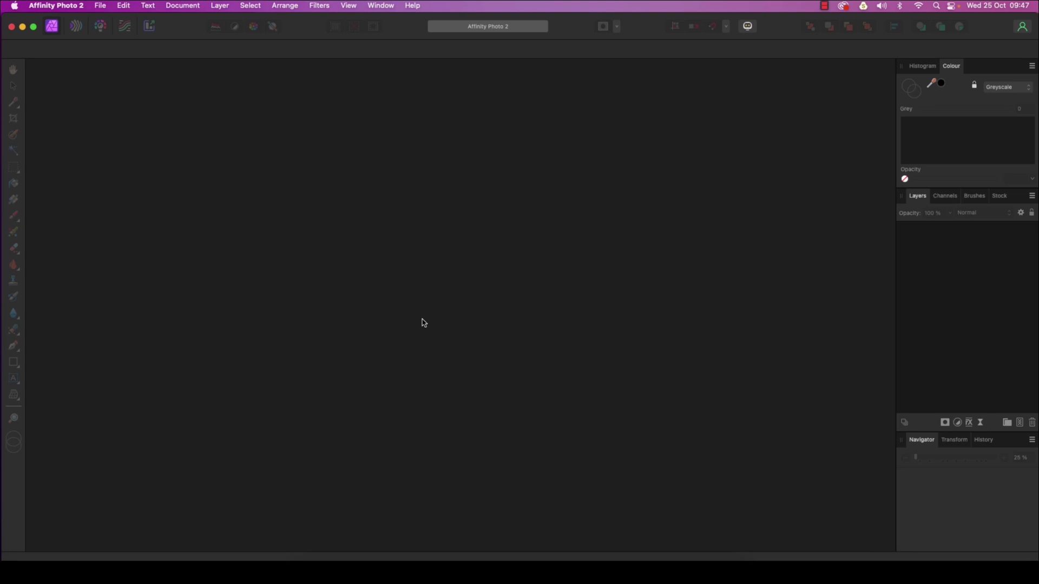
Close the Finder window and start a new HDR merge from the File menu.
key("super+Tab")
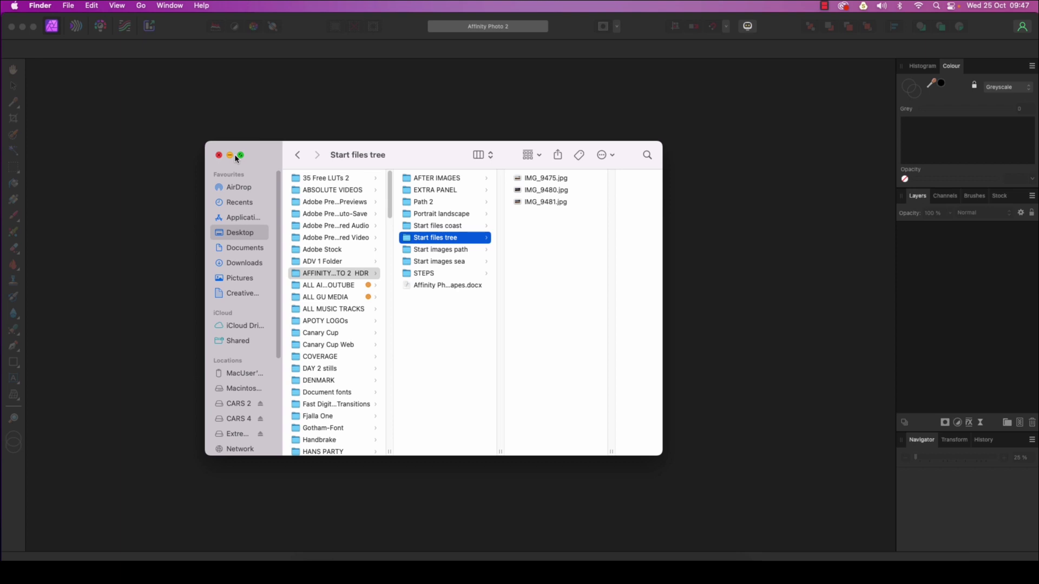
left_click(235, 155)
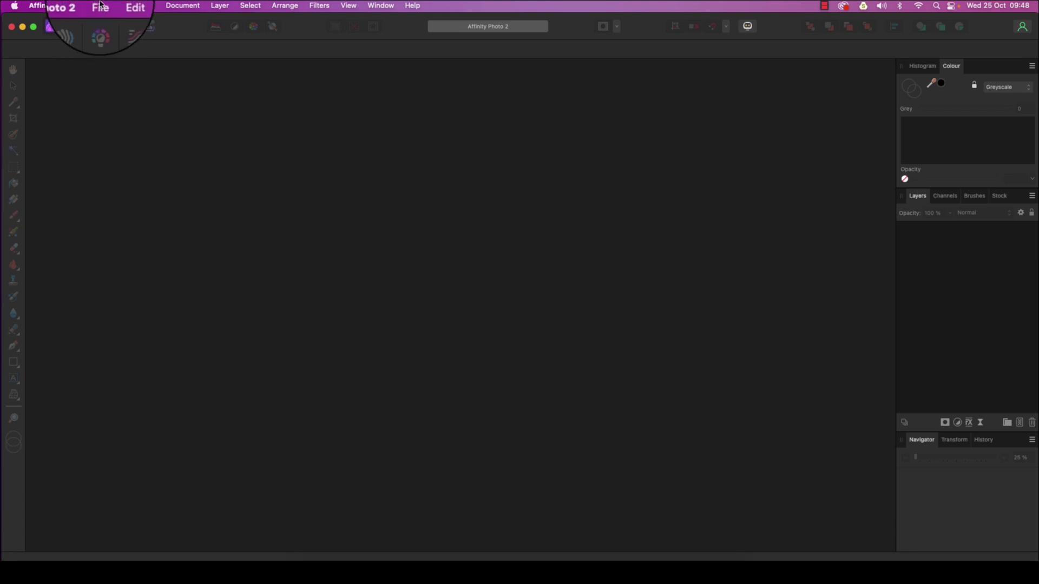
left_click(98, 7)
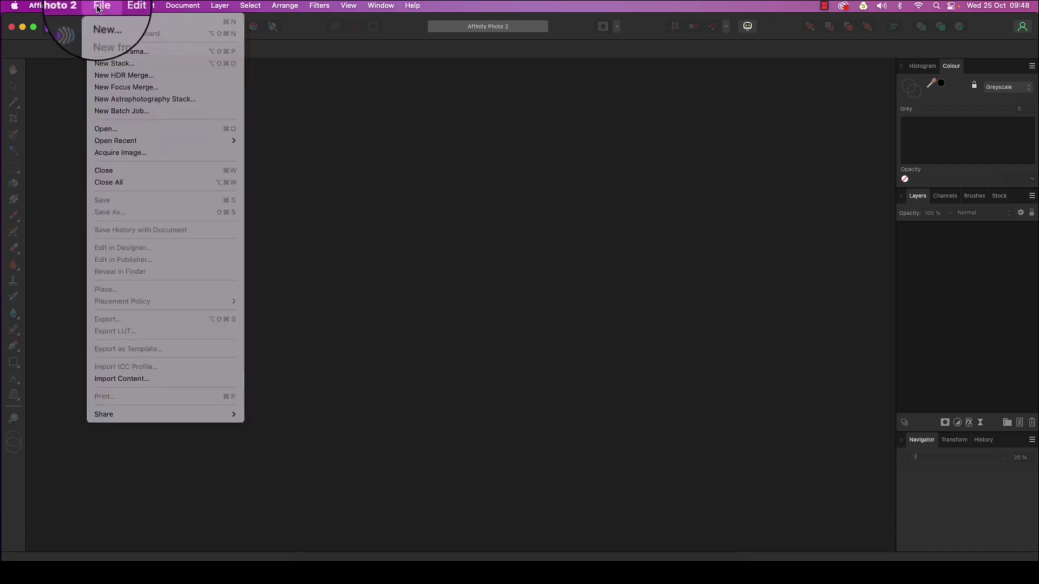
left_click(129, 77)
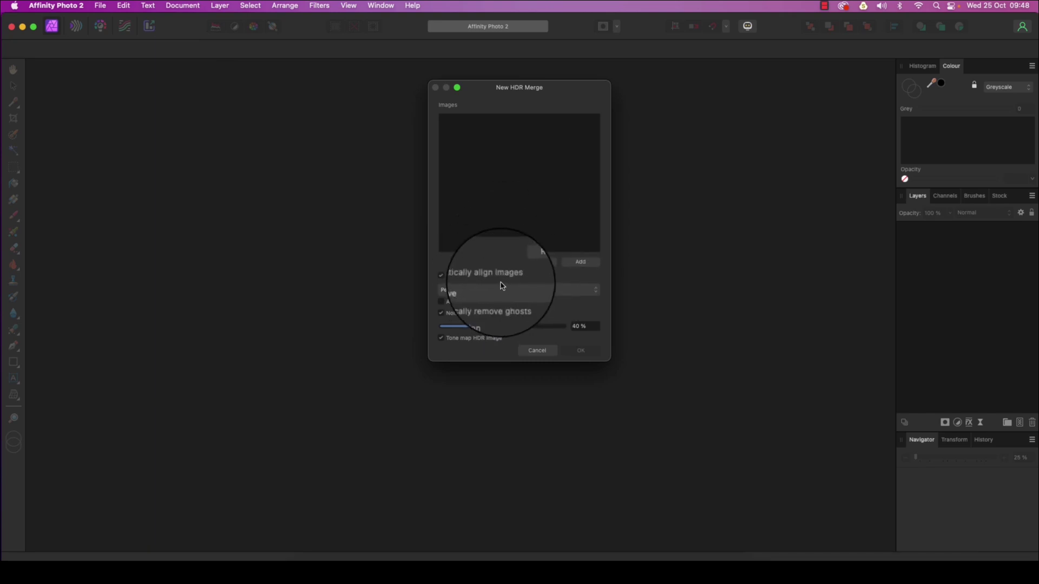
Add MEG_3289, MEG_3290 and MEG_3291 from the Start images path folder as merge sources.
left_click(585, 261)
left_click(431, 245)
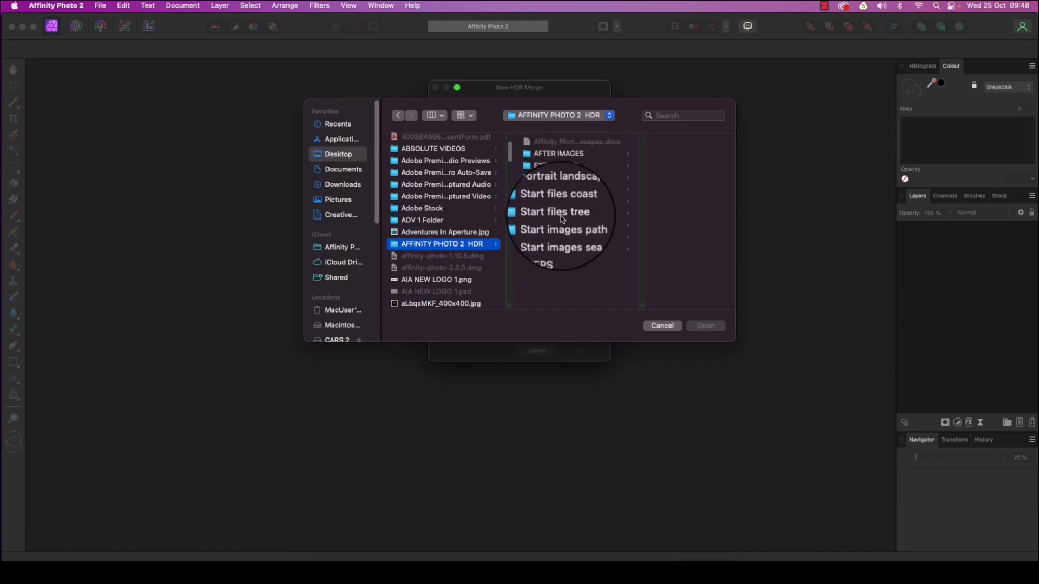
left_click(541, 225)
key("super+a")
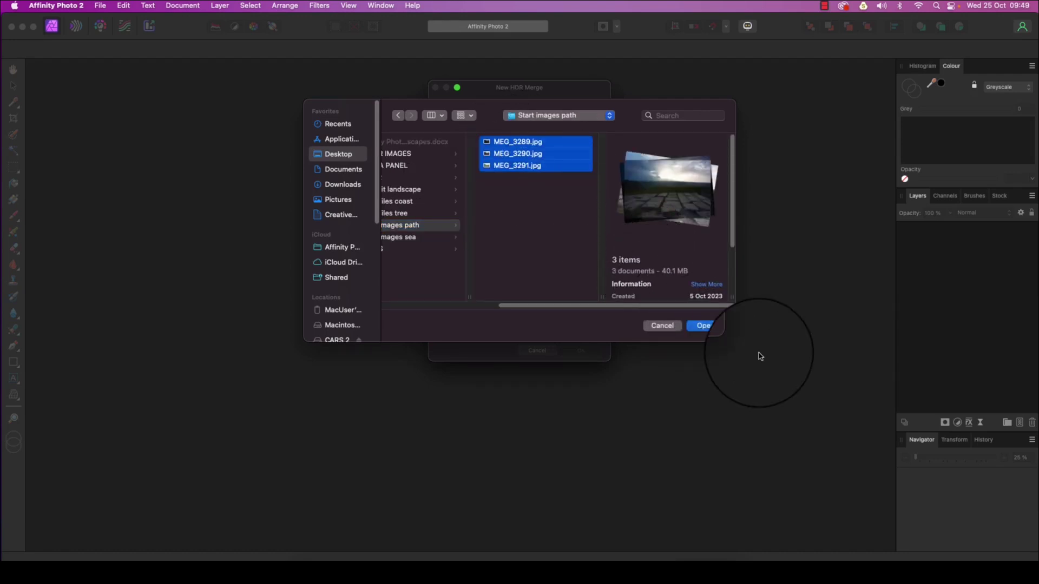
left_click(713, 328)
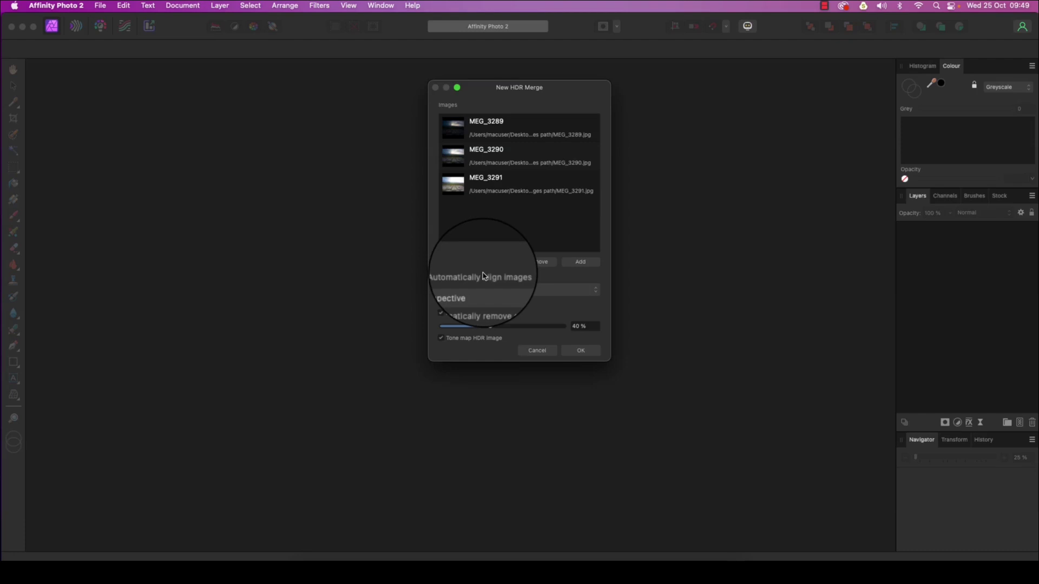
Untick Automatically align images and run the three-exposure HDR merge.
left_click(441, 276)
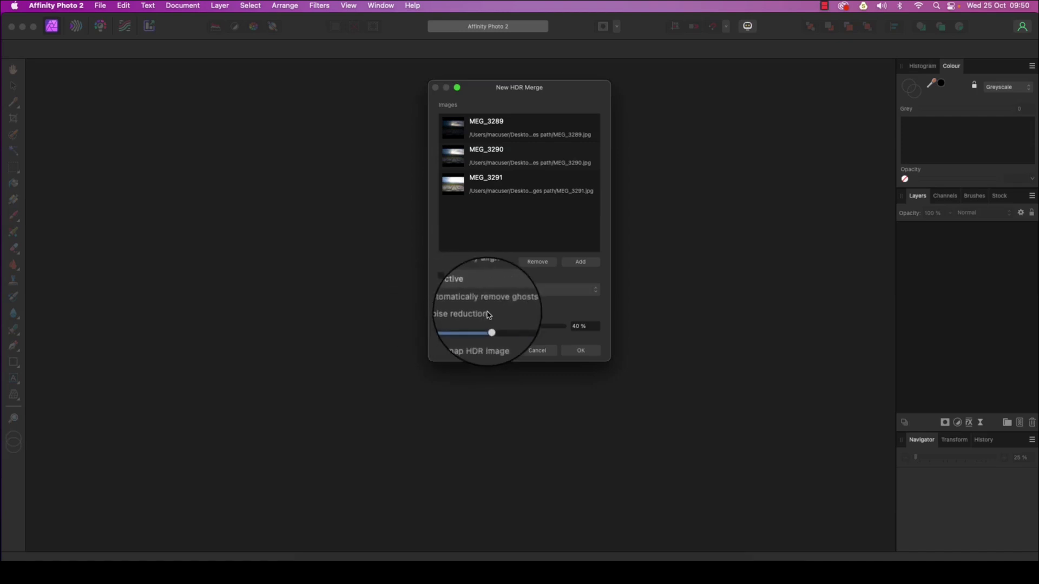
left_click(573, 352)
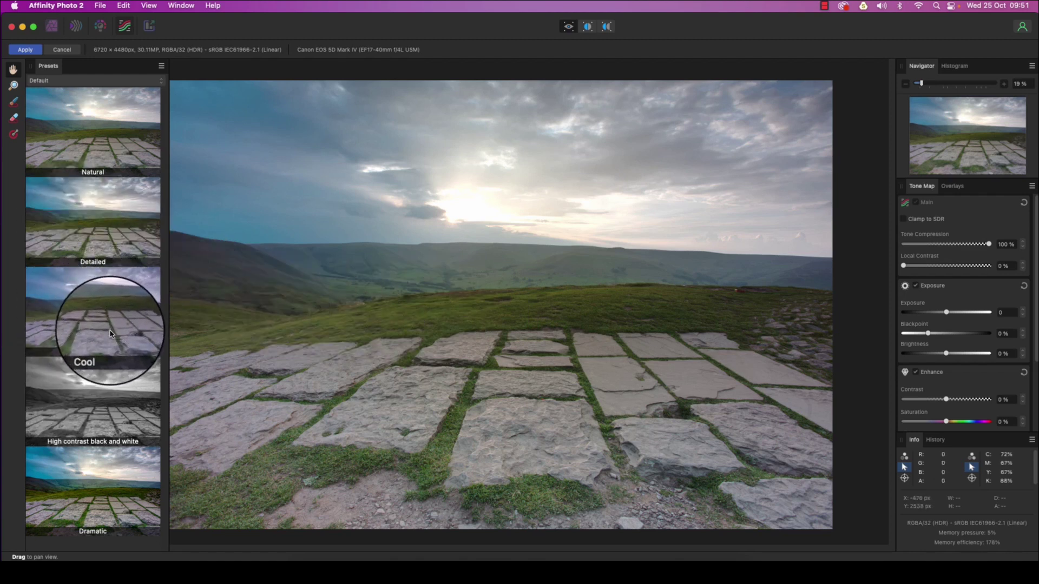
Preview the Detailed and High contrast black and white presets, then apply Dramatic.
left_click(115, 225)
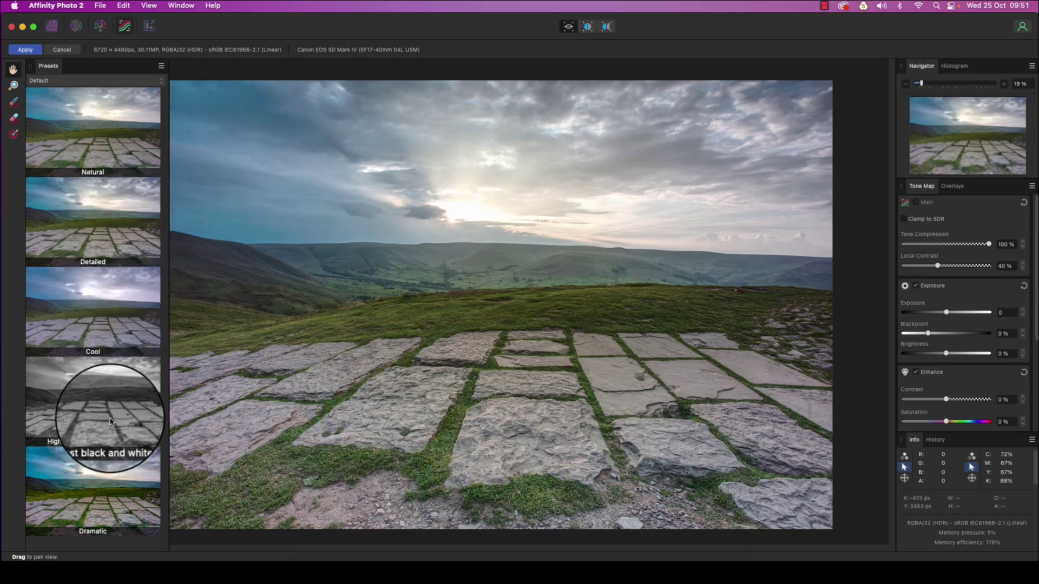
left_click(110, 419)
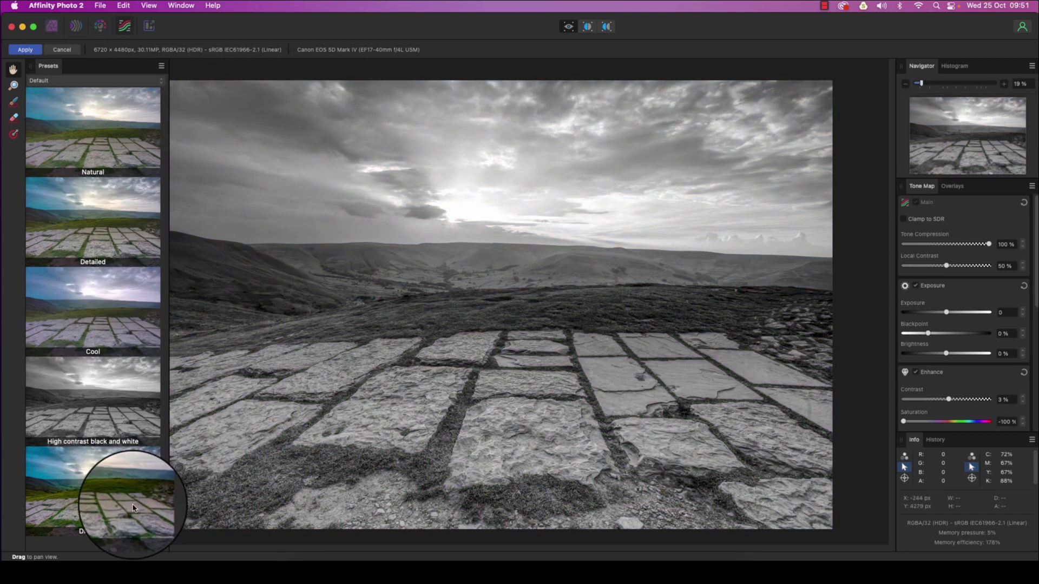
left_click(117, 490)
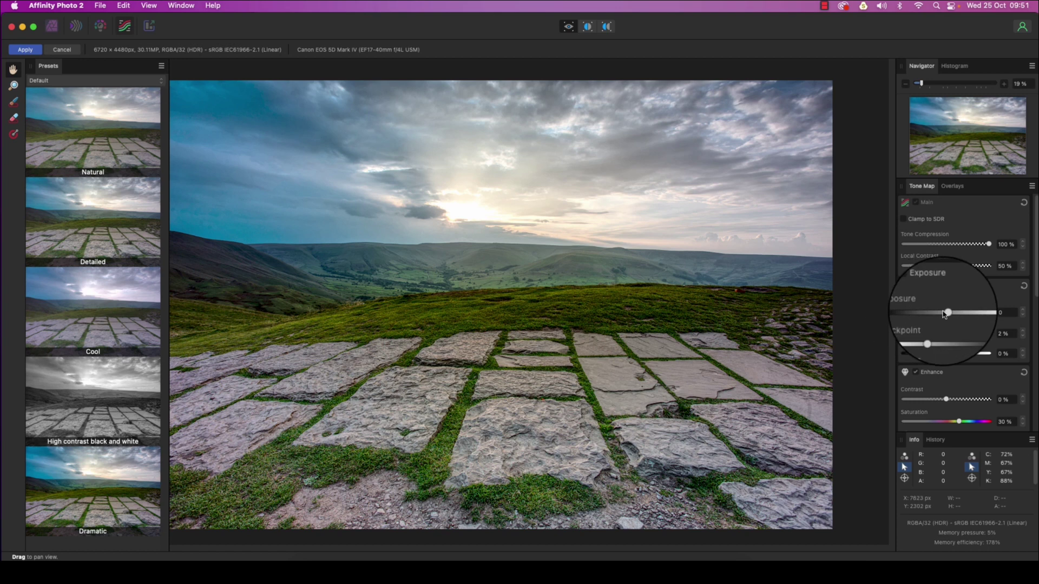
Raise exposure to 0.066, enable White Balance and warm Temperature to 24%.
mouse_move(944, 315)
left_mouse_down()
mouse_move(934, 315)
mouse_move(948, 315)
left_mouse_up()
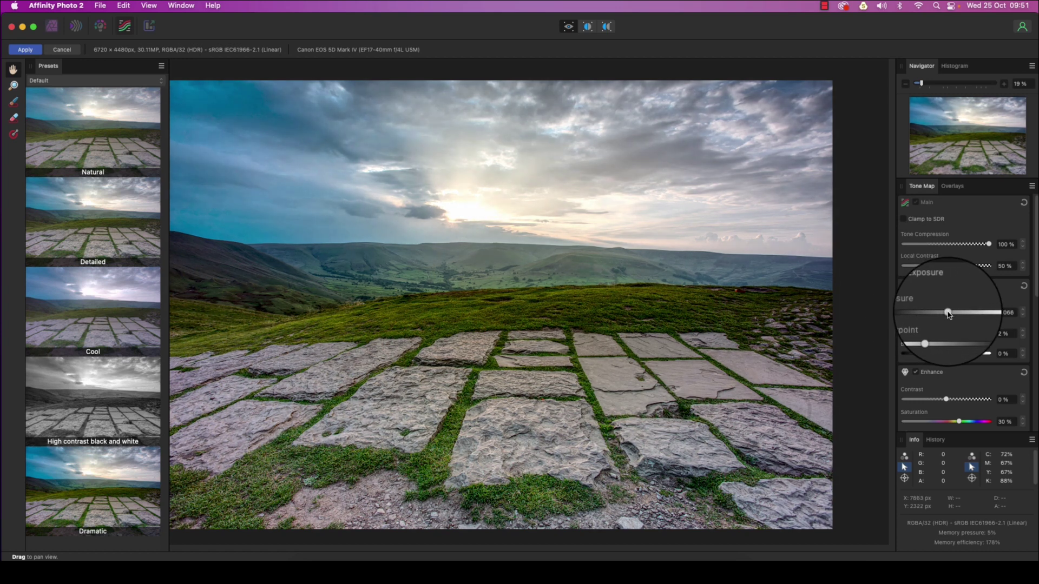
scroll(947, 363, "down", 2)
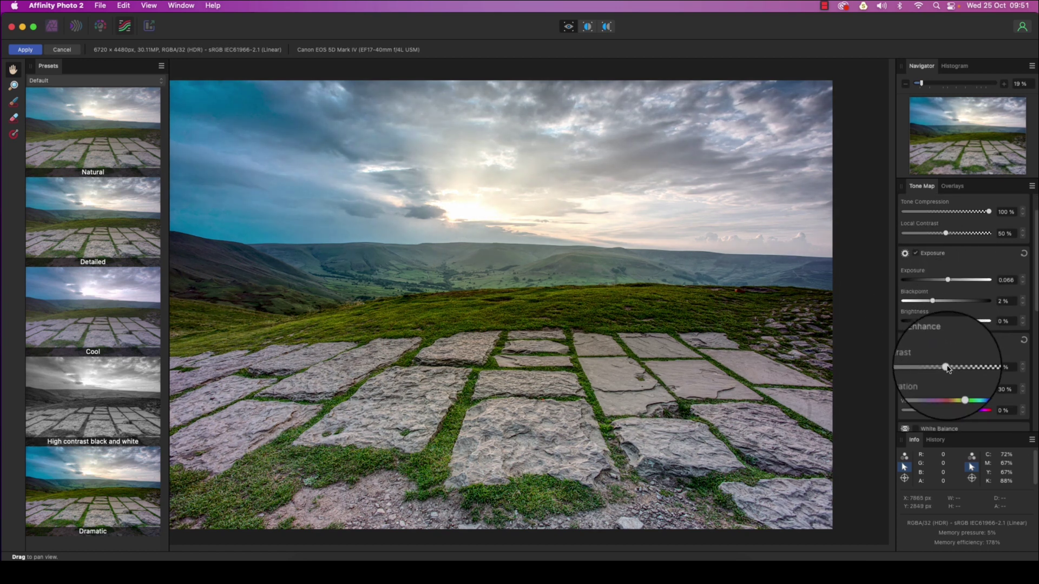
scroll(951, 379, "down", 2)
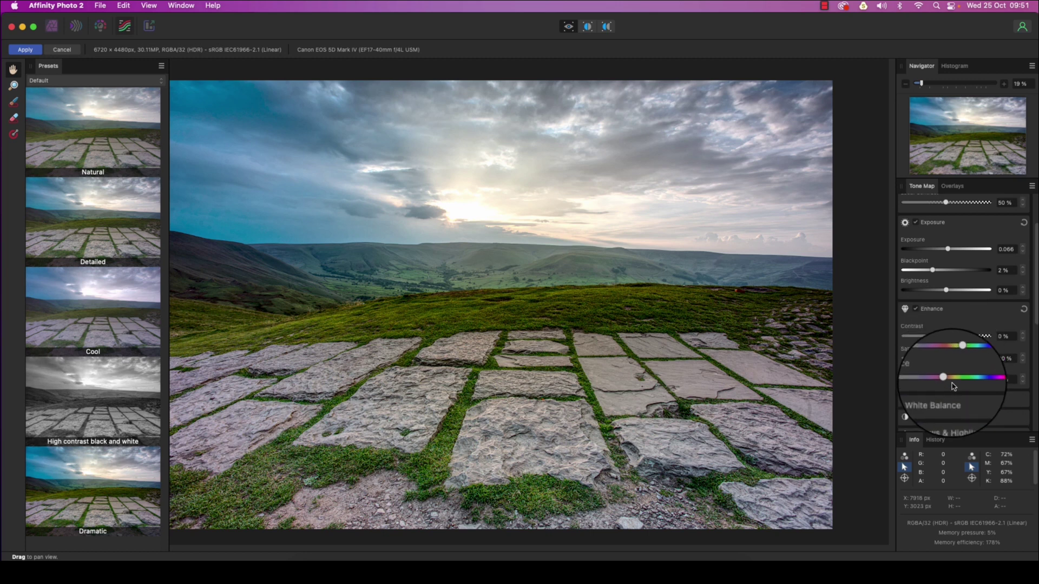
scroll(947, 378, "down", 2)
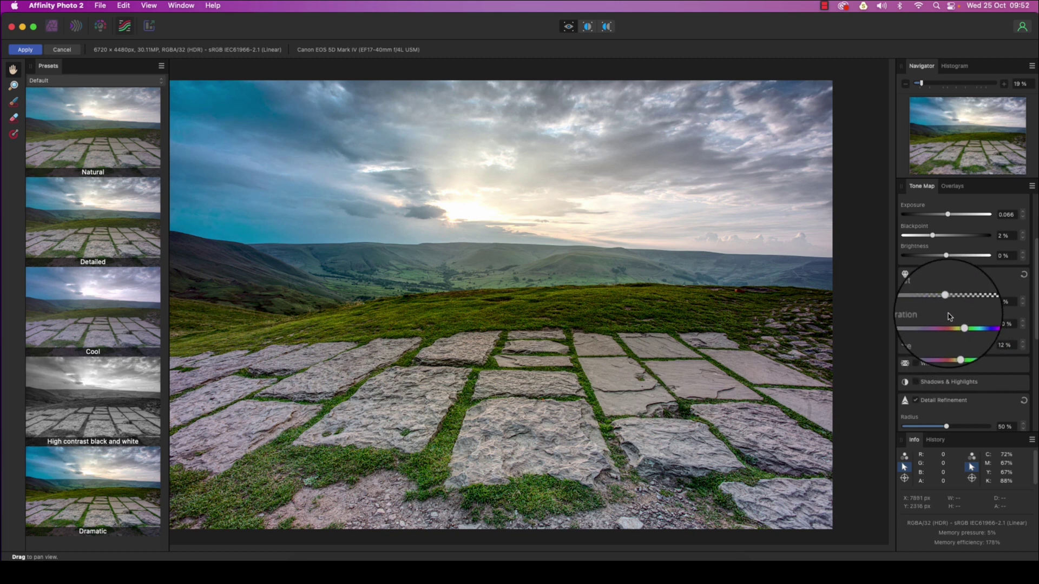
left_click(919, 365)
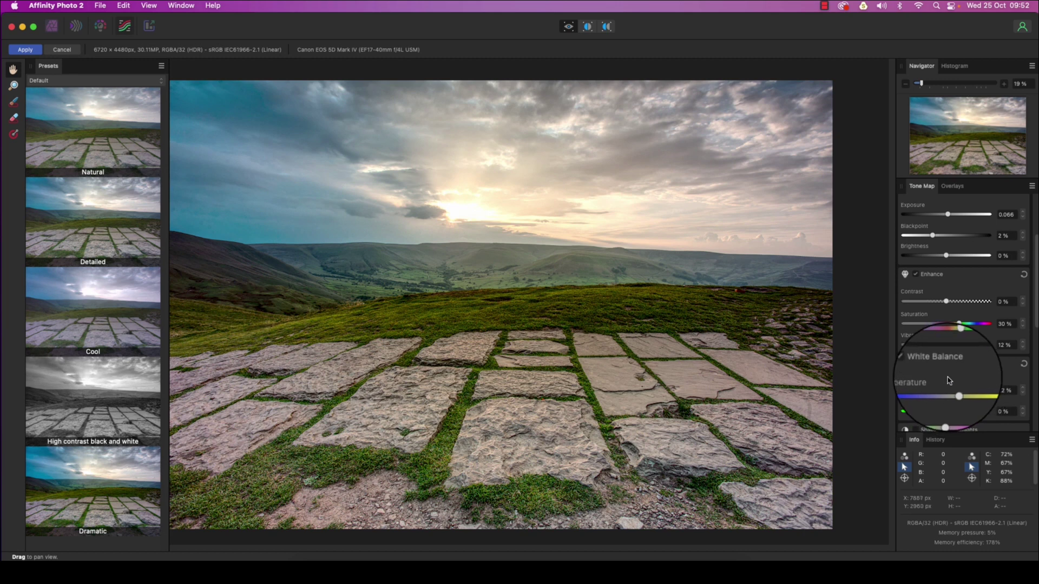
scroll(942, 377, "down", 3)
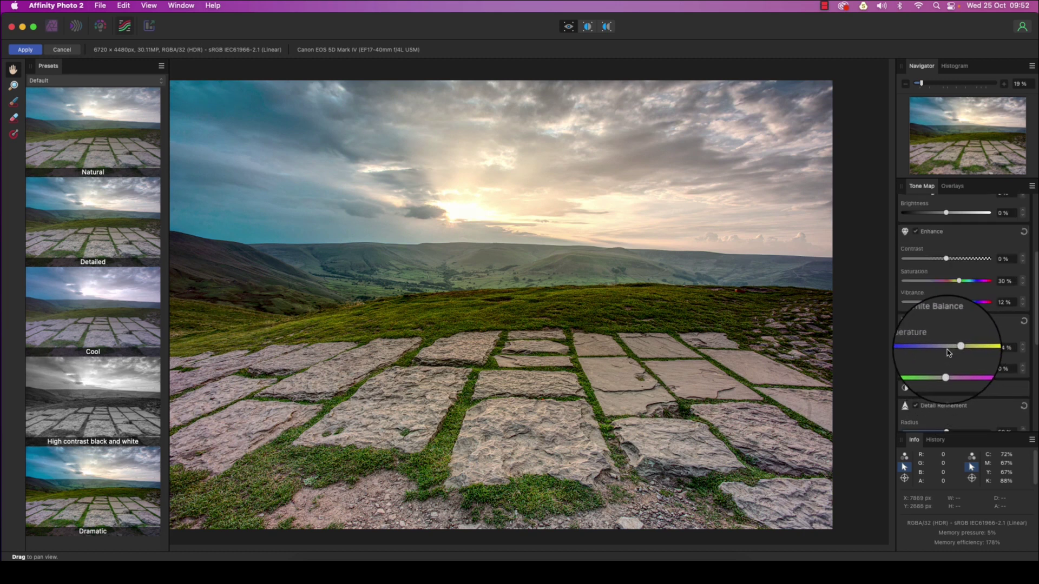
scroll(948, 353, "down", 2)
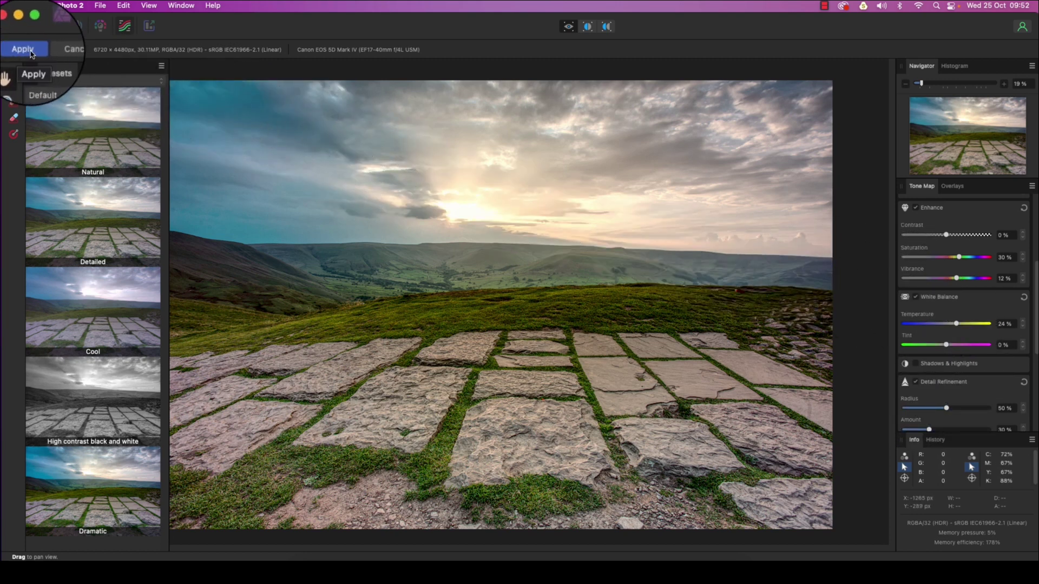
Apply the tone mapping and add an HSL Shift layer with Saturation Shift 17%.
left_click(30, 50)
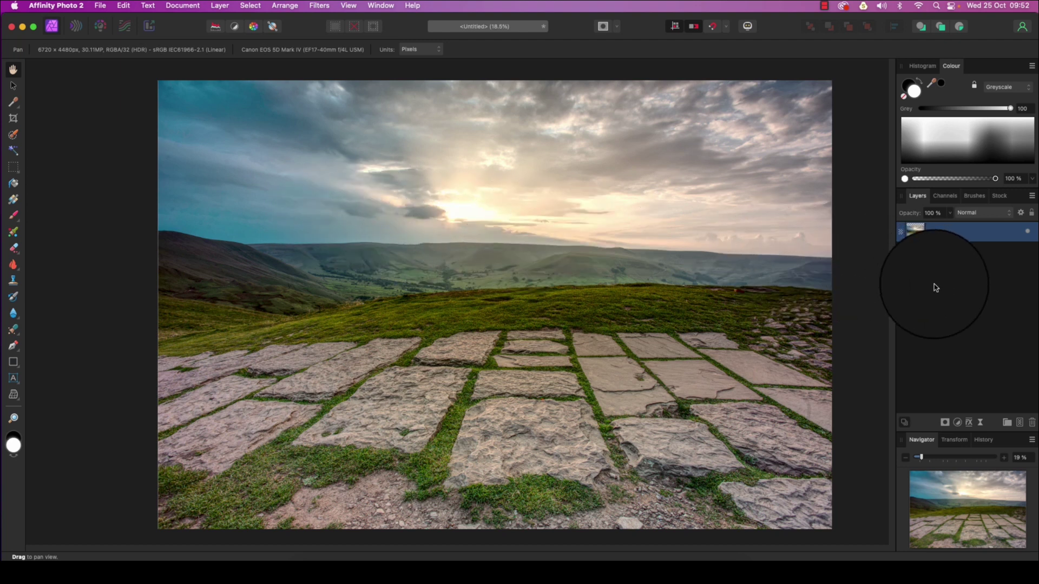
left_click(957, 422)
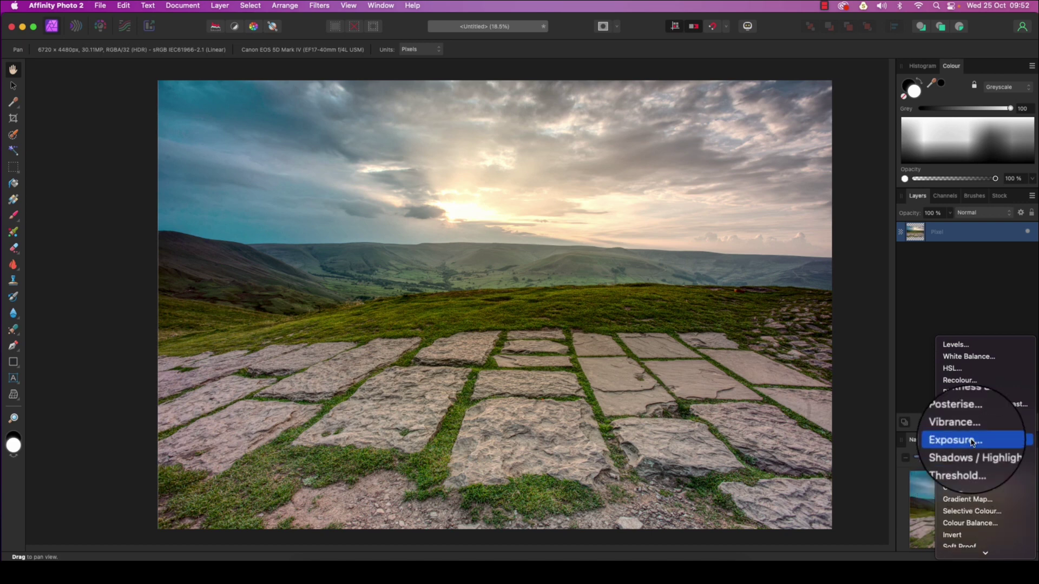
left_click(955, 372)
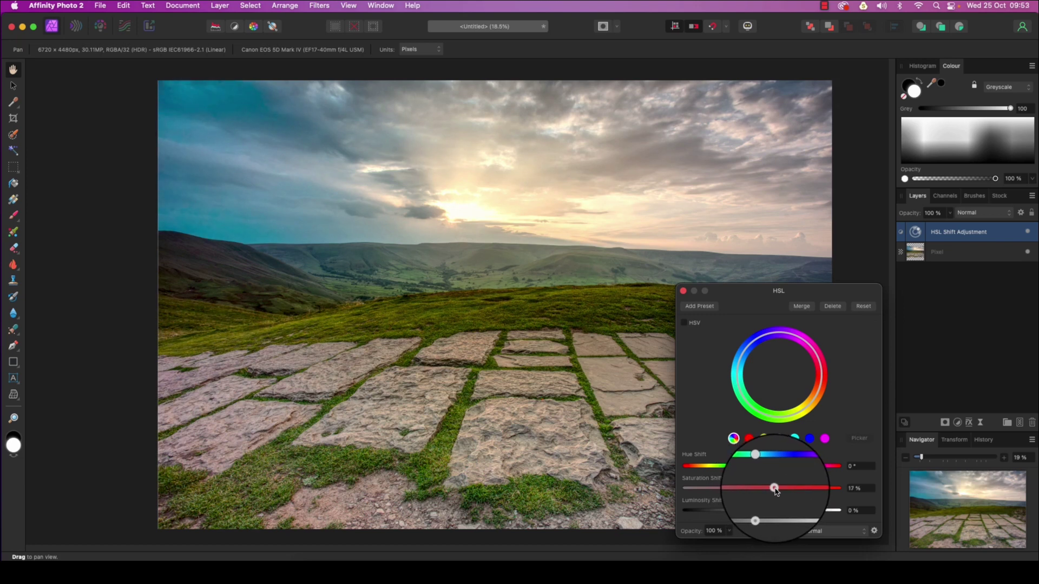
key("Return")
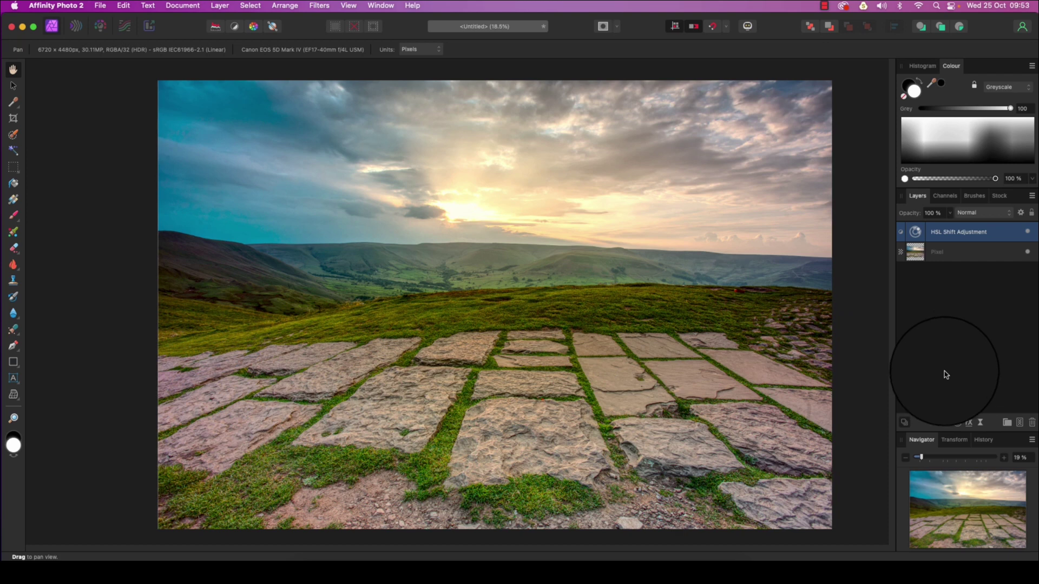
left_click(960, 425)
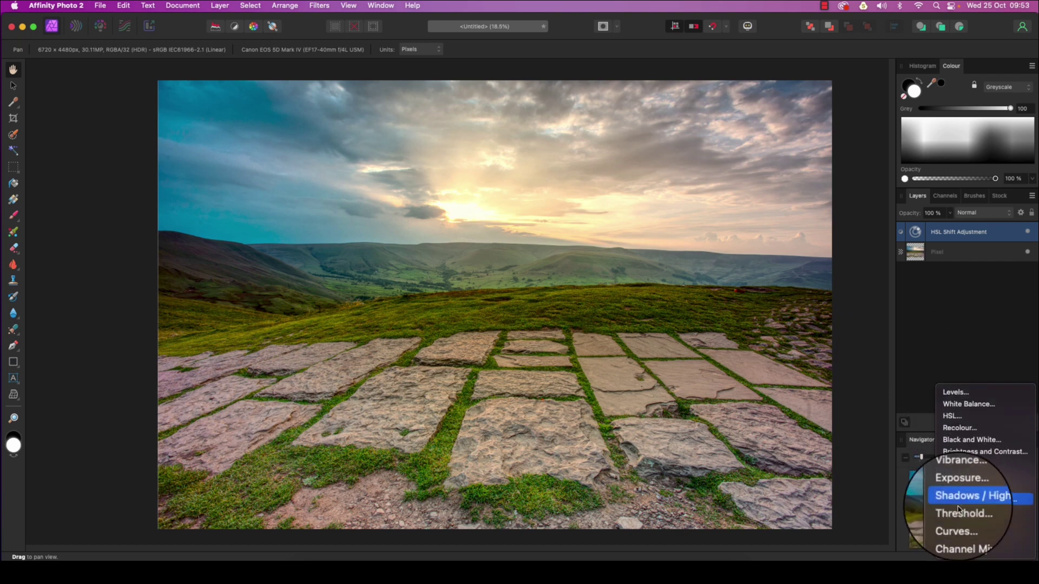
left_click(927, 342)
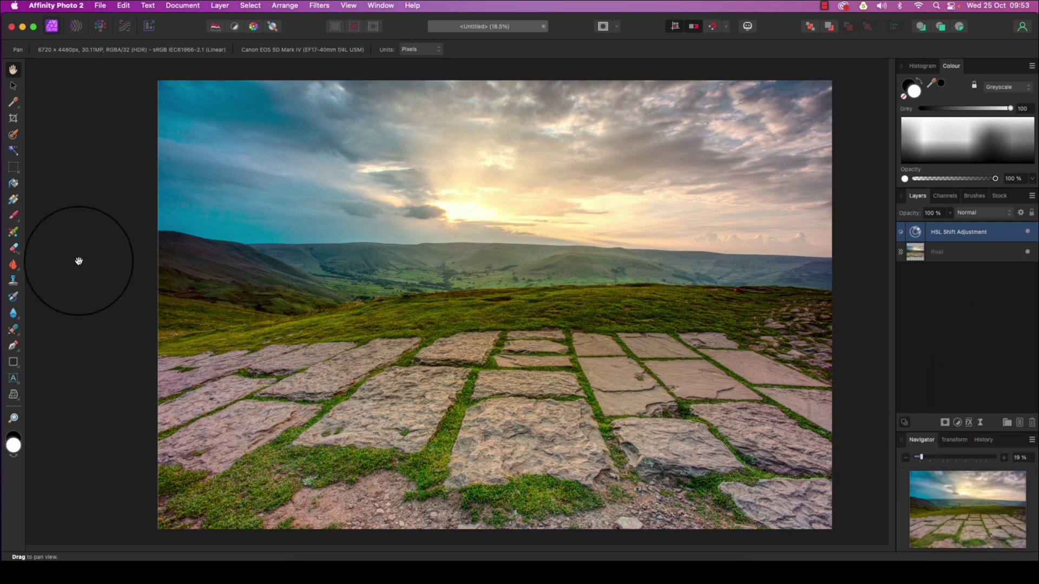
left_click(100, 6)
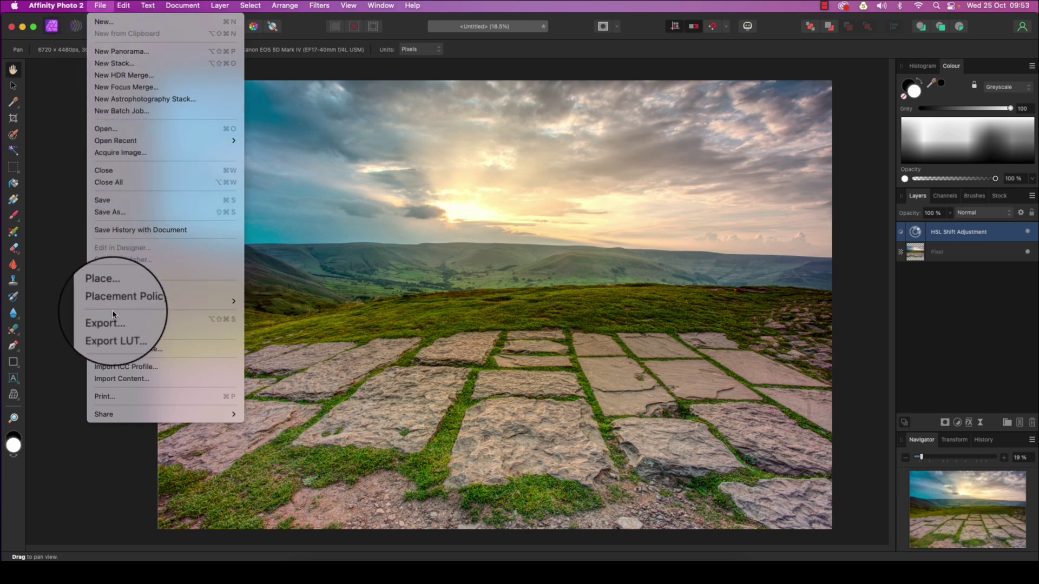
left_click(129, 323)
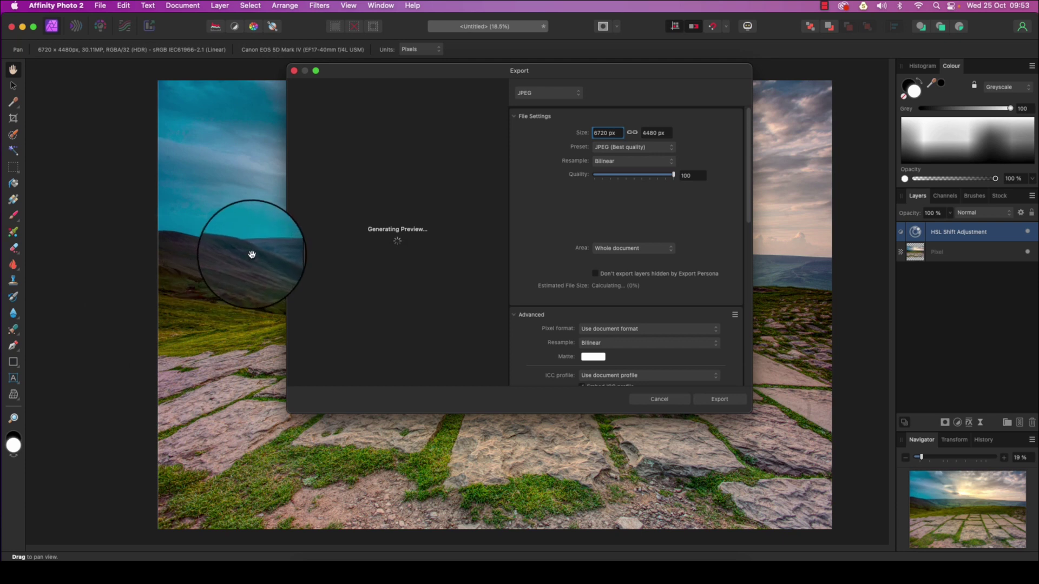
left_click(615, 148)
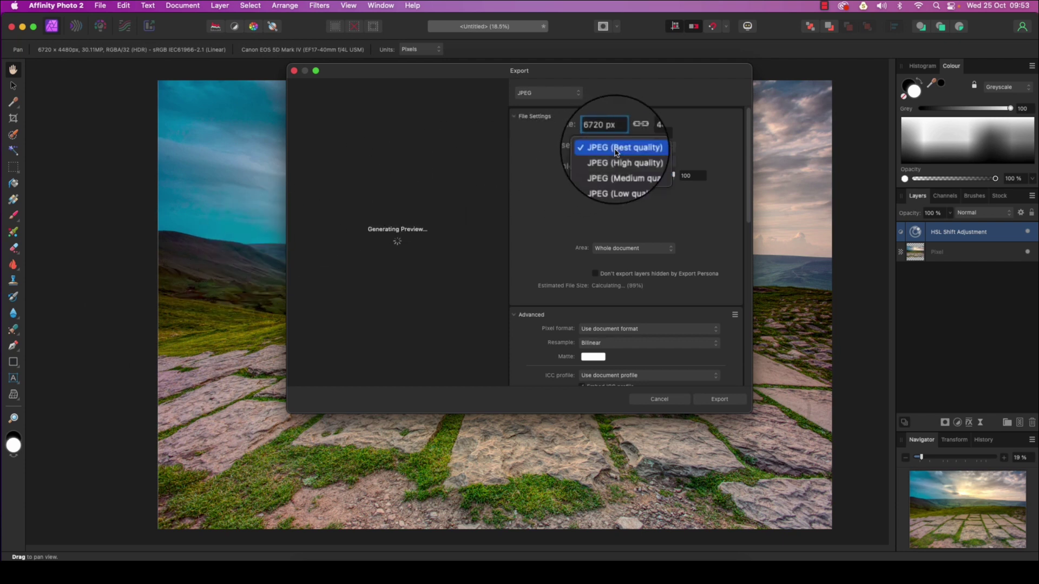
left_click(548, 93)
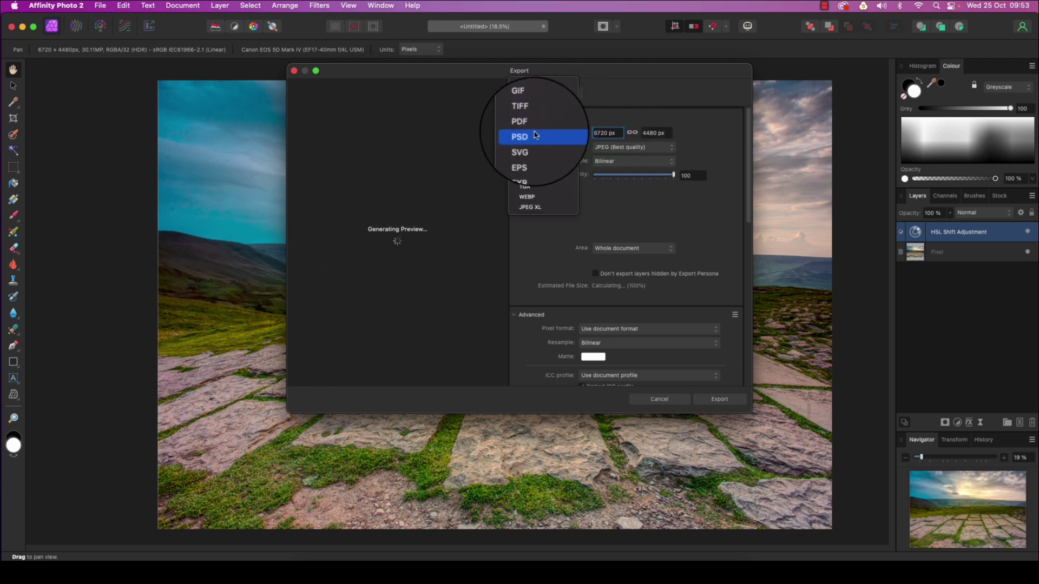
left_click(595, 96)
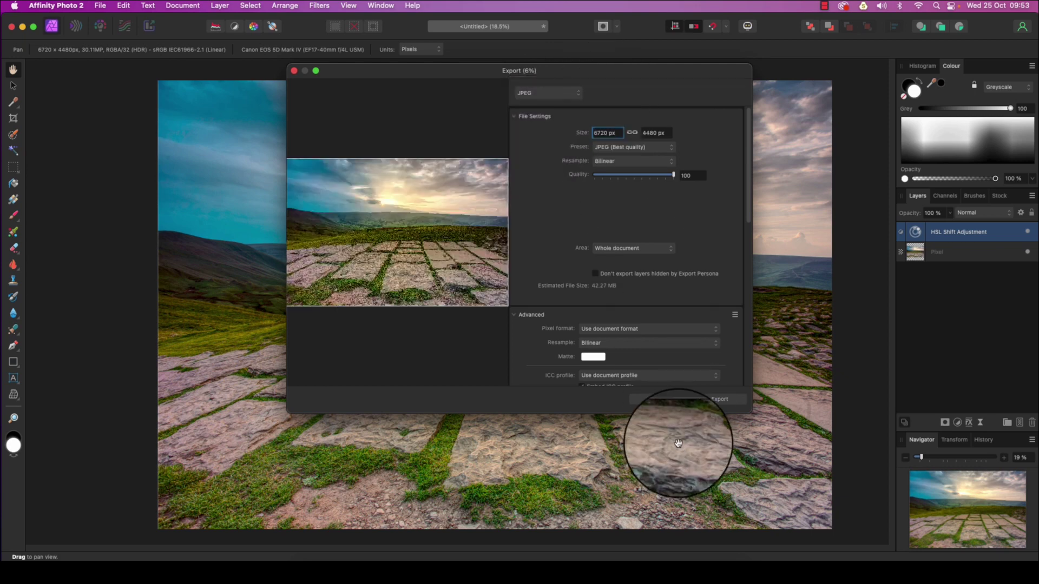
left_click(659, 397)
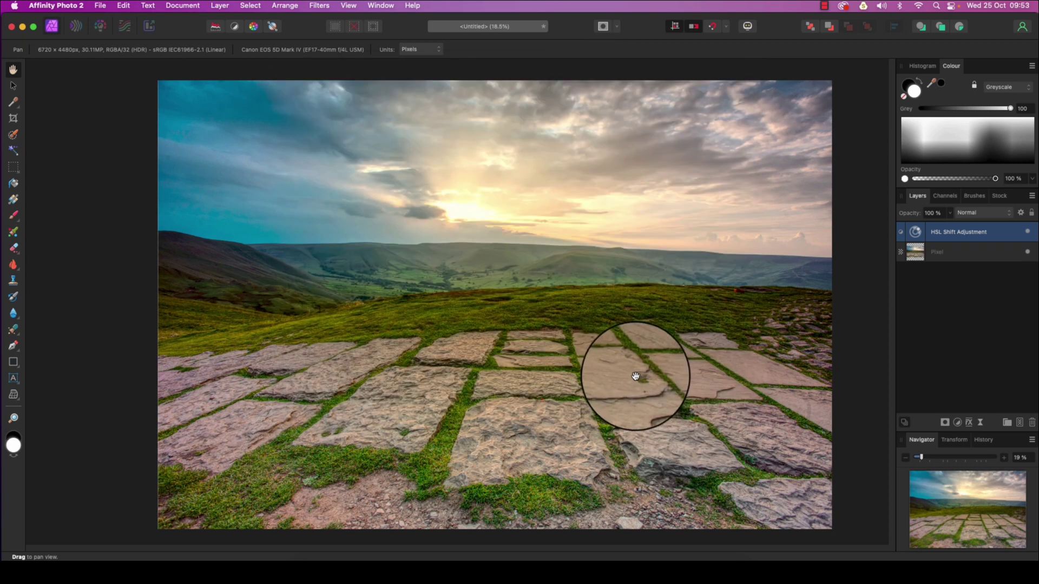